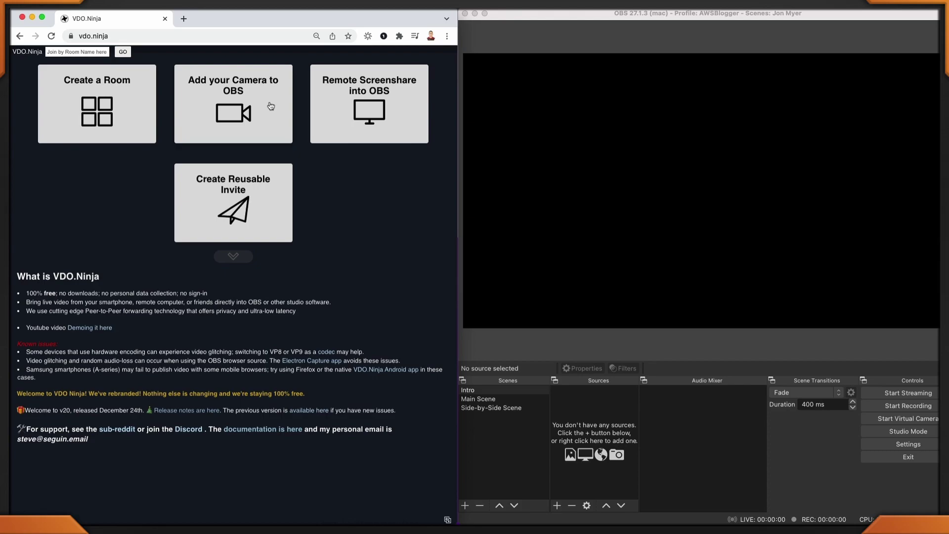
# - Share the Blackmagic camera with the RODE NT-USB microphone and copy its OBS view link
pyautogui.click(271, 106)
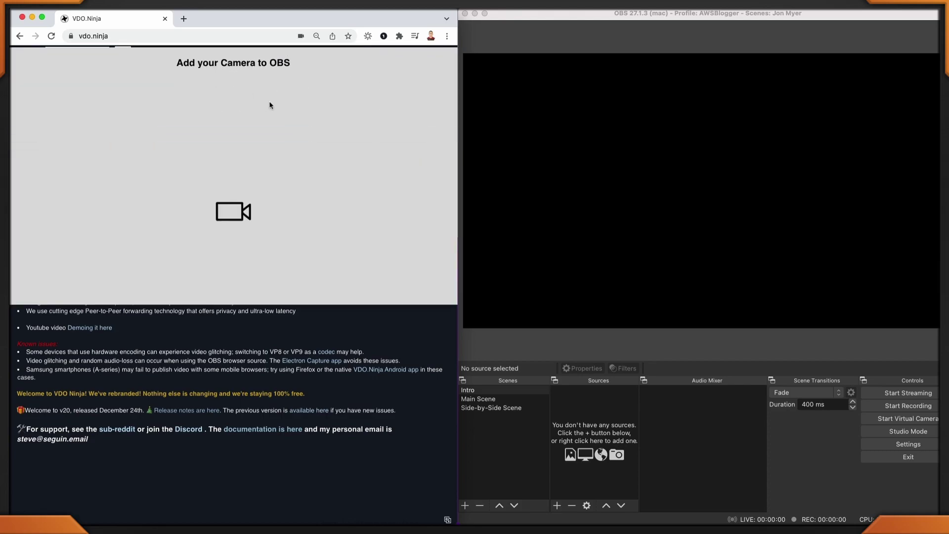
pyautogui.click(208, 283)
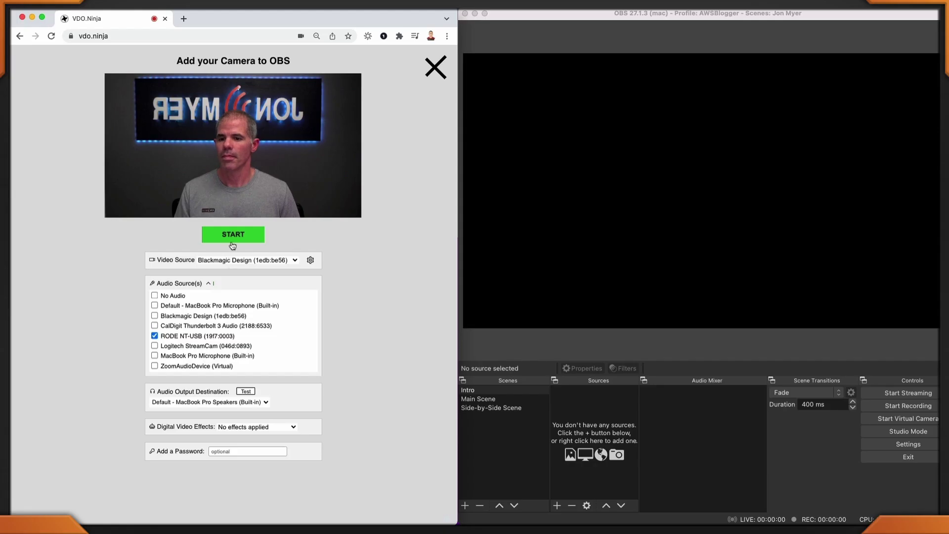
pyautogui.click(236, 240)
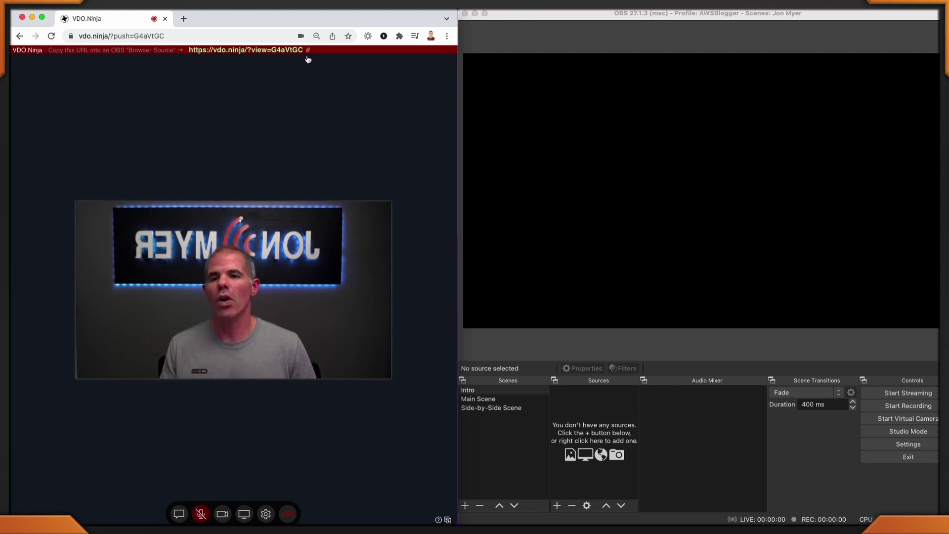
# - Copy the VDO.Ninja view link and select the empty Intro scene in OBS
pyautogui.click(309, 56)
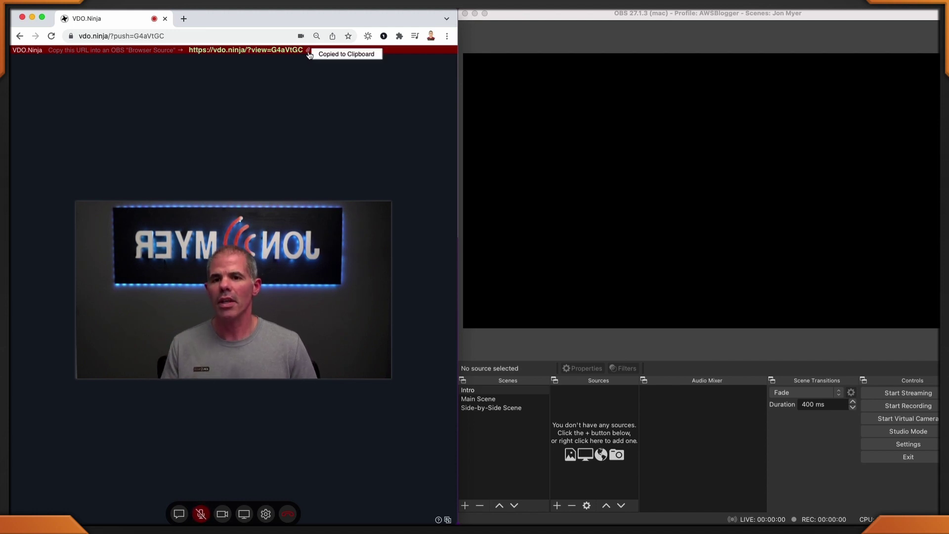
pyautogui.click(573, 163)
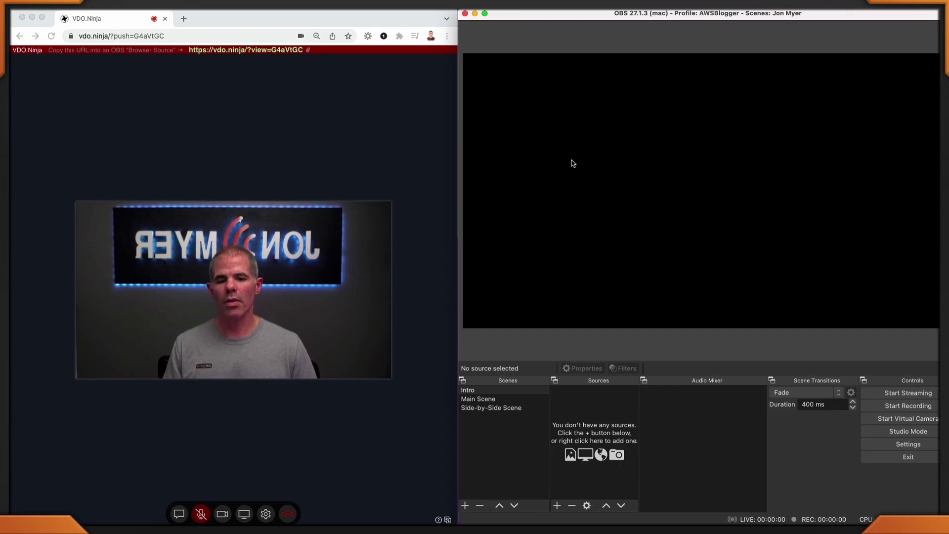
pyautogui.click(489, 398)
pyautogui.click(490, 390)
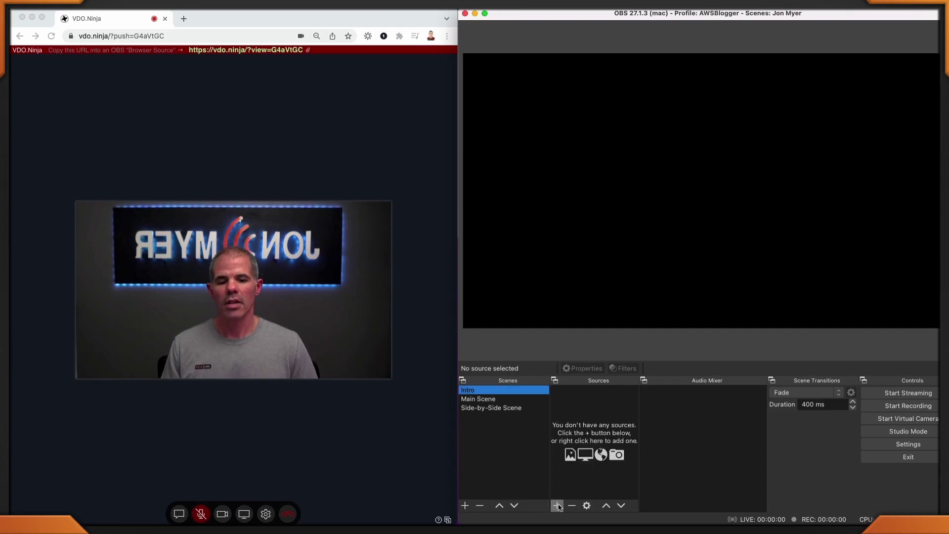
# - Add browser source test-vdoninja with the pasted view URL at 1920×1080, audio controlled by OBS
pyautogui.click(558, 505)
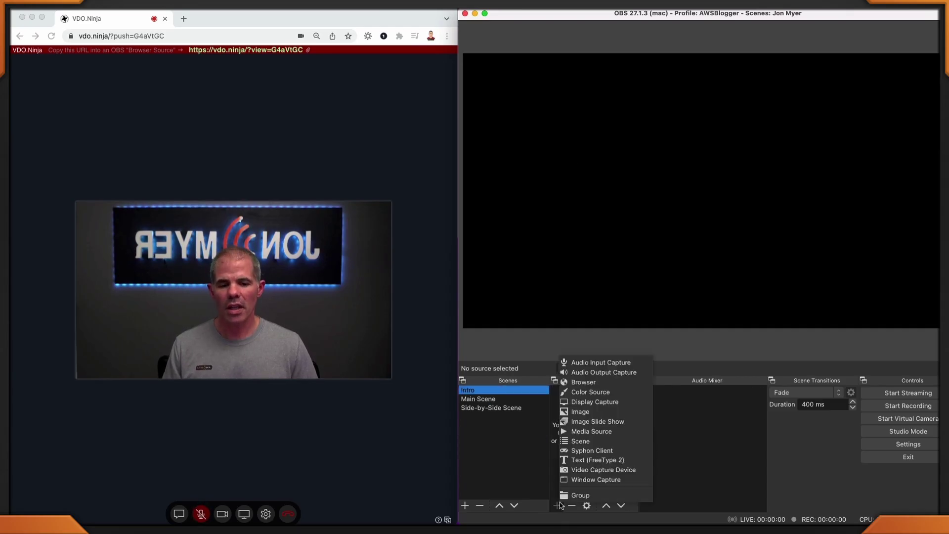
pyautogui.click(592, 386)
pyautogui.write('test-vdoninja')
pyautogui.press('Return')
pyautogui.press('super+v')
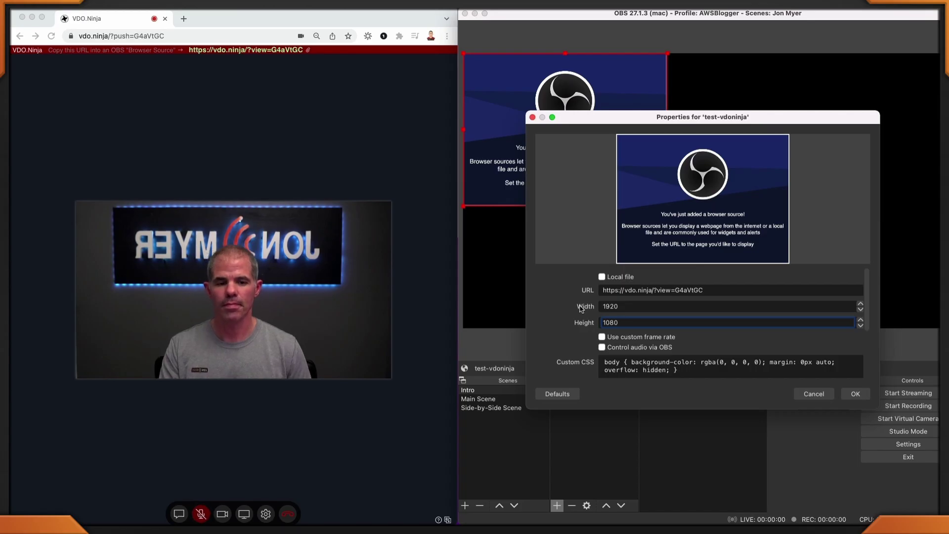
pyautogui.click(601, 346)
pyautogui.click(855, 393)
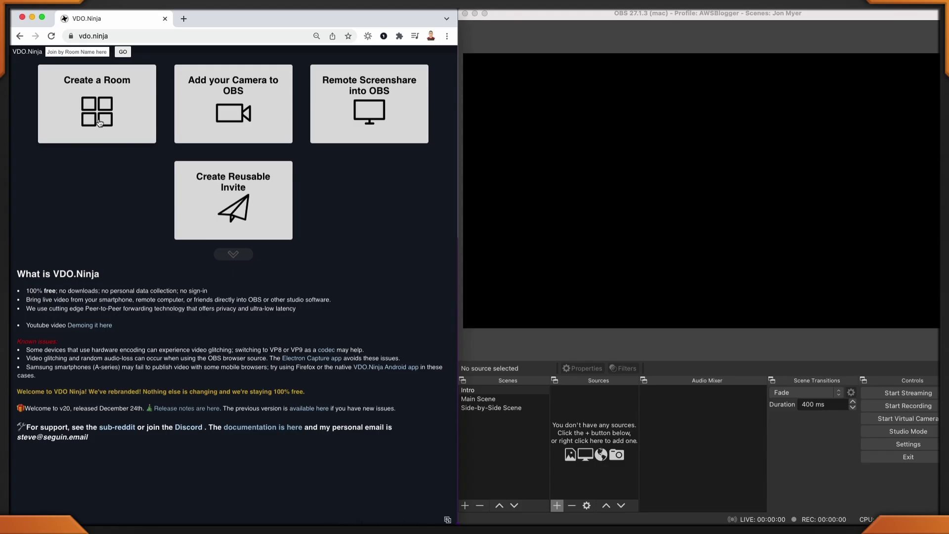
# - Create a room named vdotest with a password and enter its Control Center as director
pyautogui.click(129, 131)
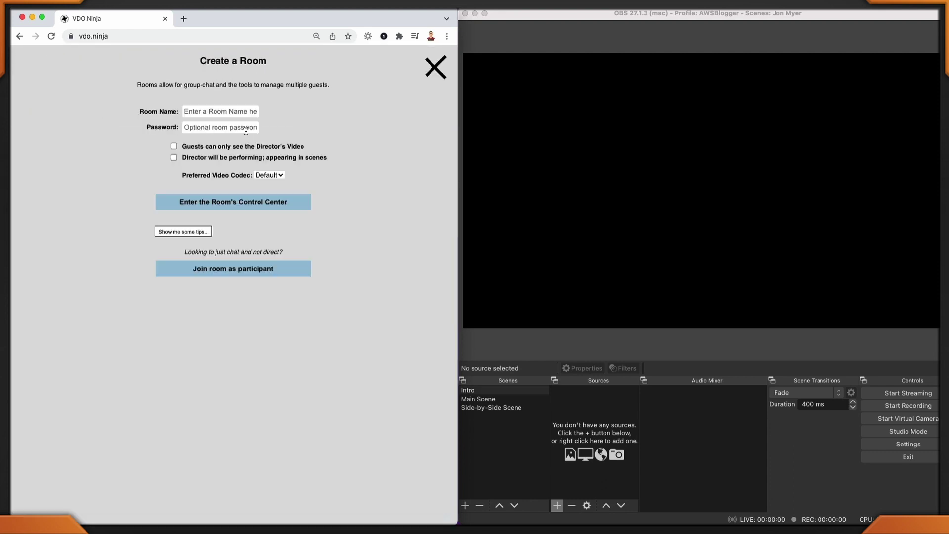
pyautogui.click(219, 110)
pyautogui.write('vdotest')
pyautogui.press('Tab')
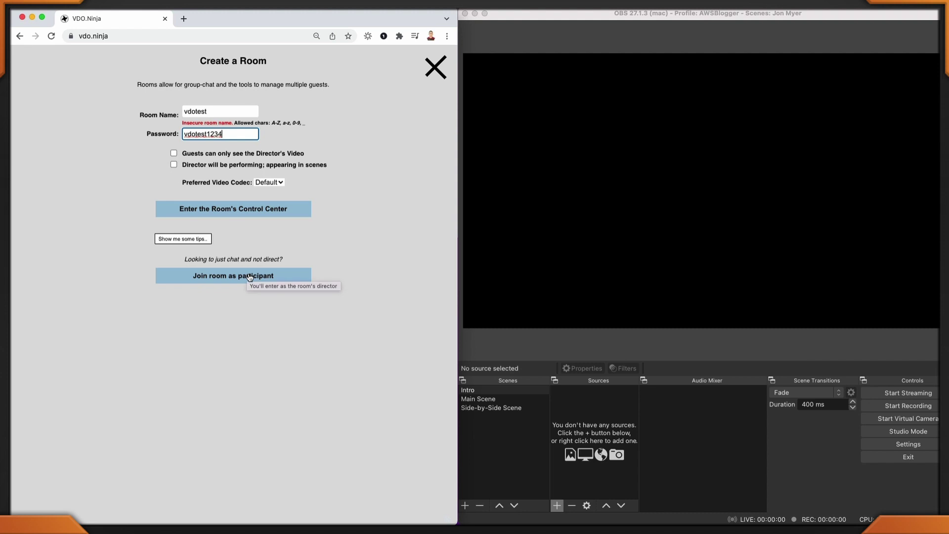
pyautogui.click(262, 213)
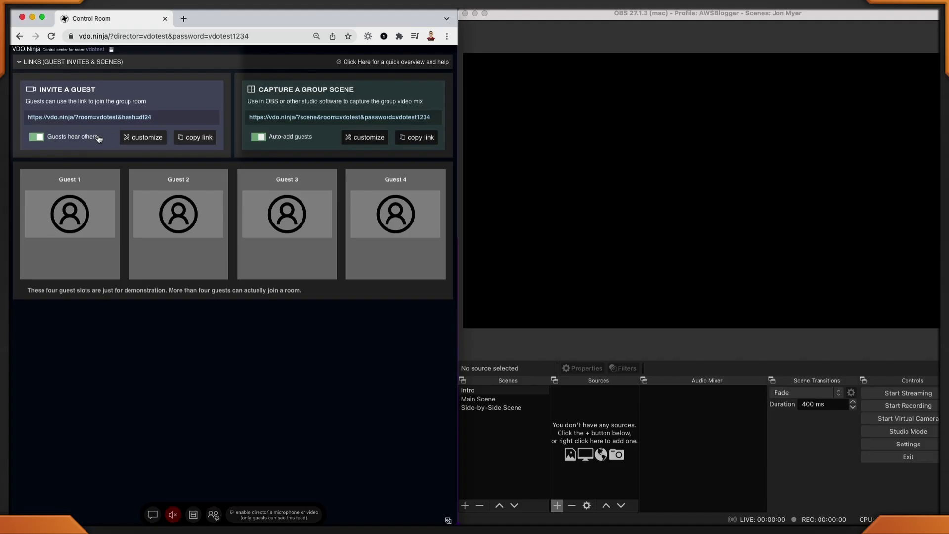
# - Select the guest invite link under Invite a Guest in the vdotest Control Room
pyautogui.moveTo(105, 117); pyautogui.dragTo(86, 126)
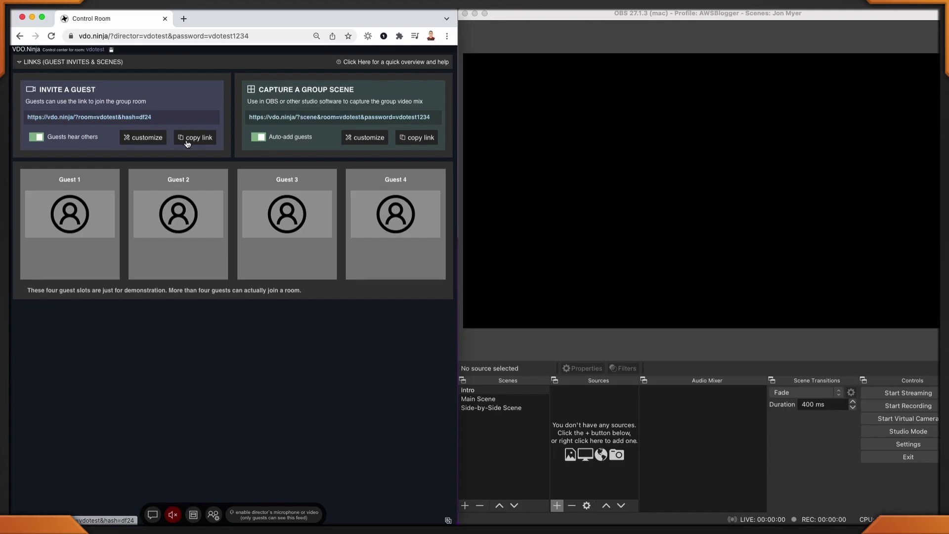
# - Copy the vdotest guest invite link and open it in a new browser tab
pyautogui.click(188, 143)
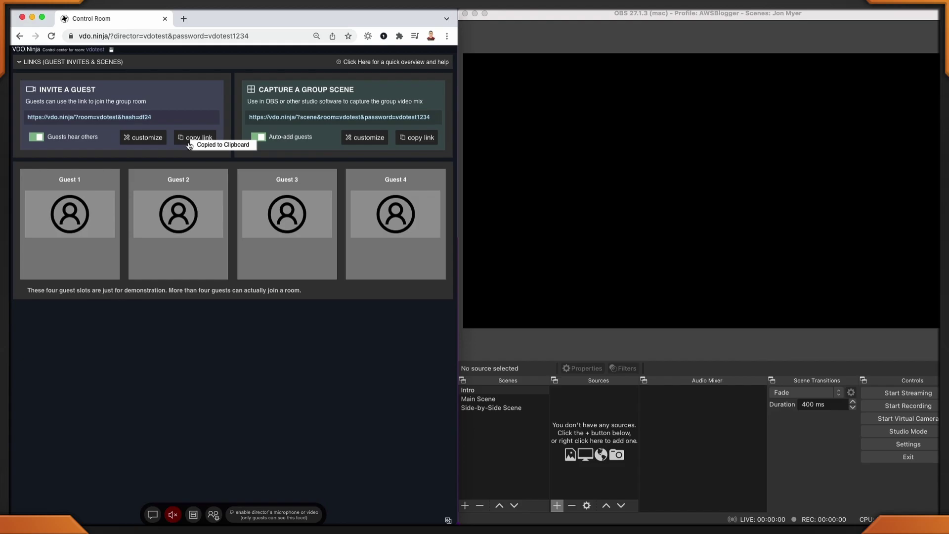
pyautogui.click(184, 19)
pyautogui.press('super+v')
pyautogui.press('Return')
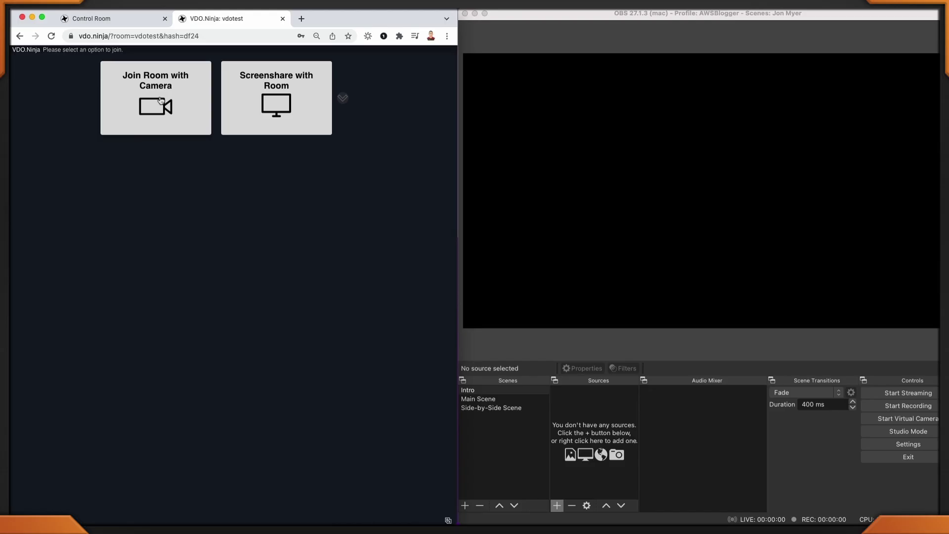
# - Join the vdotest room as a camera guest with No Audio selected
pyautogui.click(160, 96)
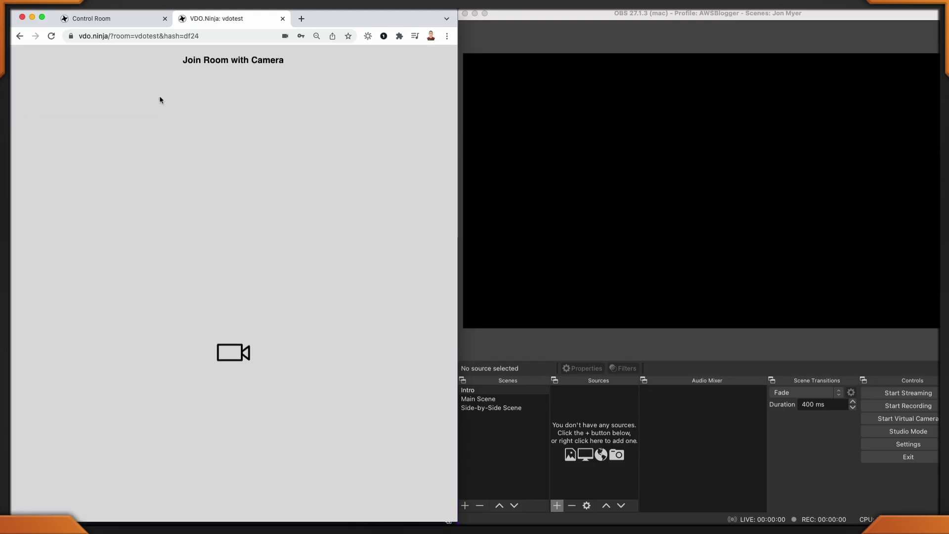
pyautogui.click(159, 289)
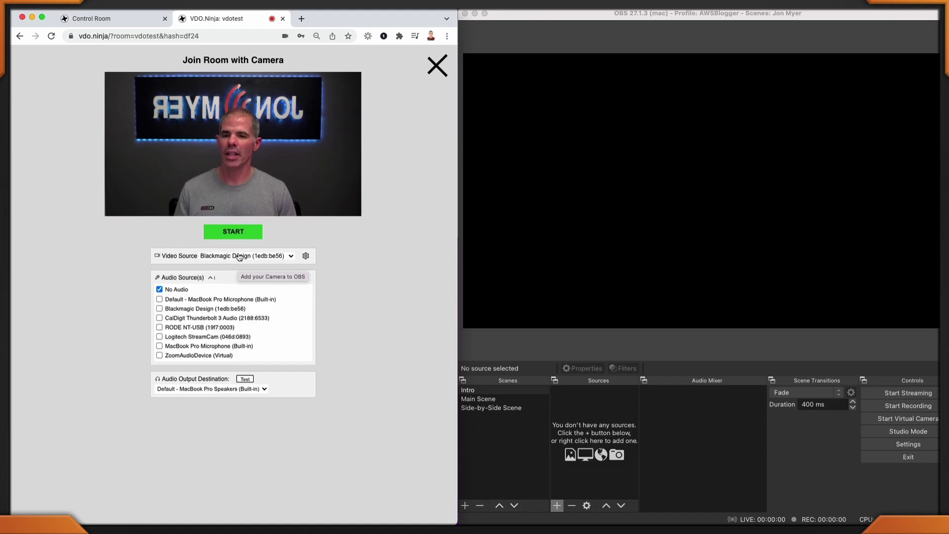
pyautogui.click(237, 238)
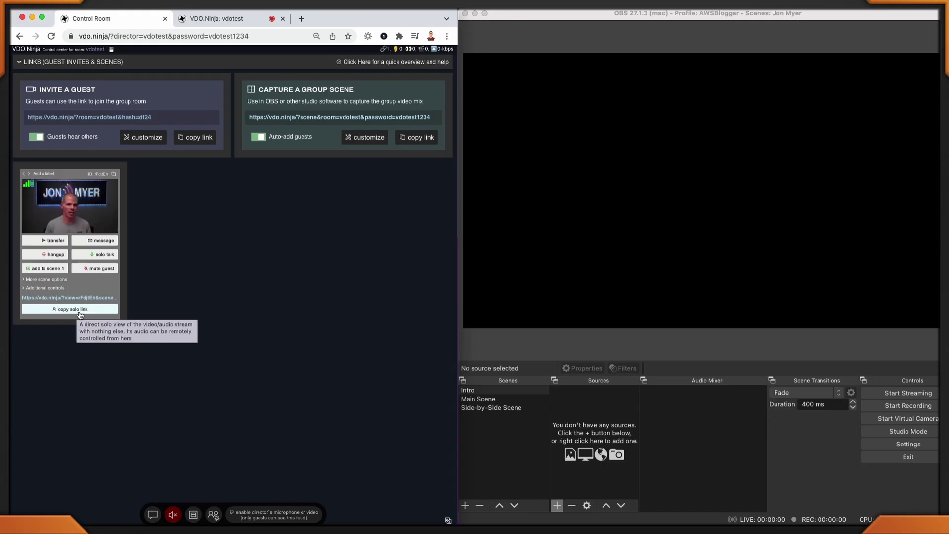
# - Copy the guest's solo view link and add an OBS browser source named testvdo for it
pyautogui.click(557, 505)
pyautogui.click(557, 505)
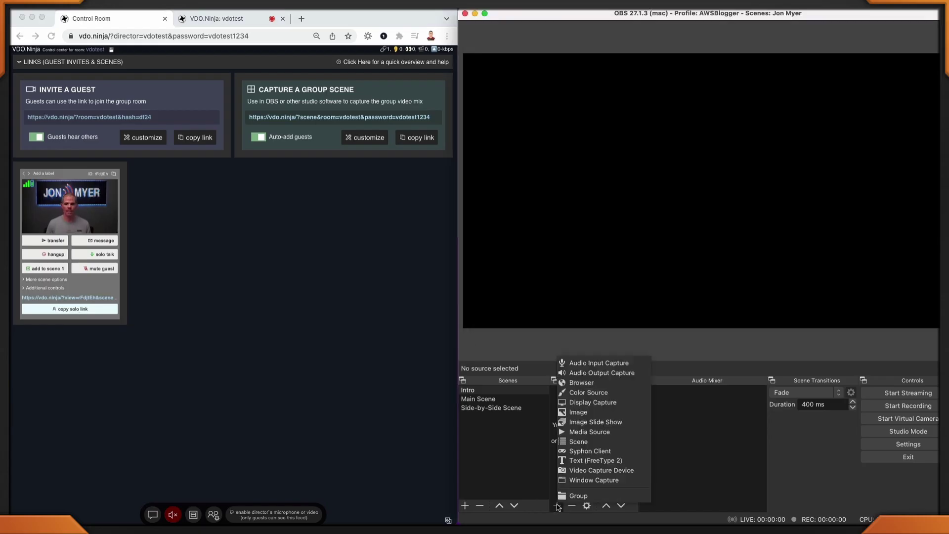
pyautogui.click(589, 383)
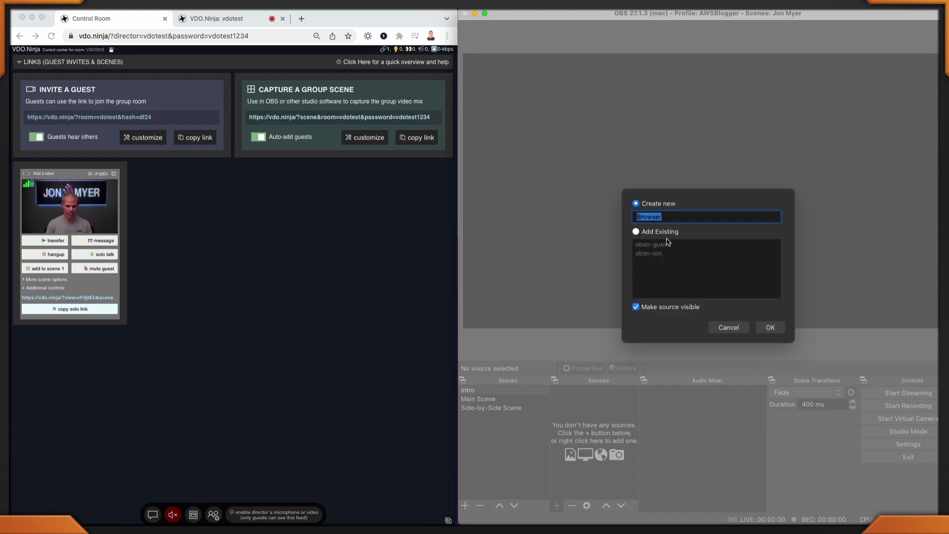
pyautogui.write('testvdo')
pyautogui.press('Return')
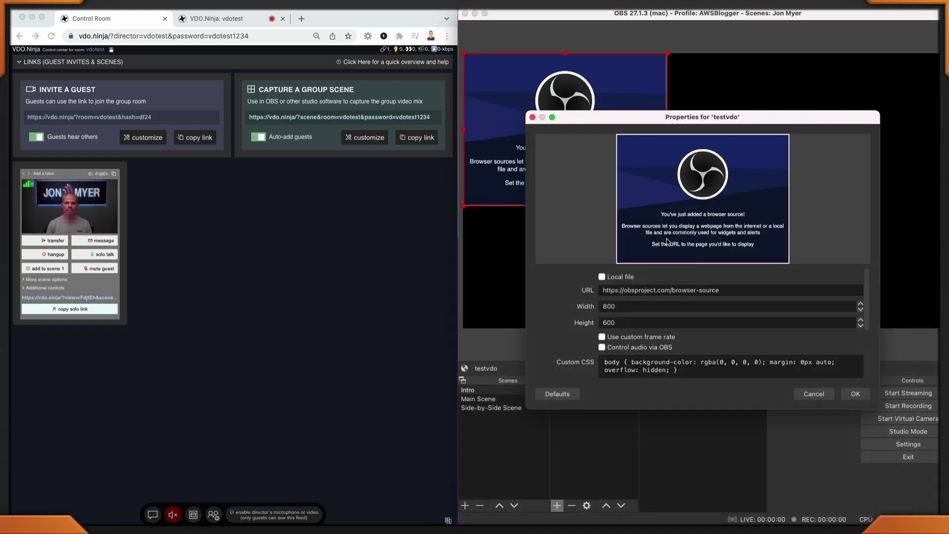
pyautogui.press('Tab')
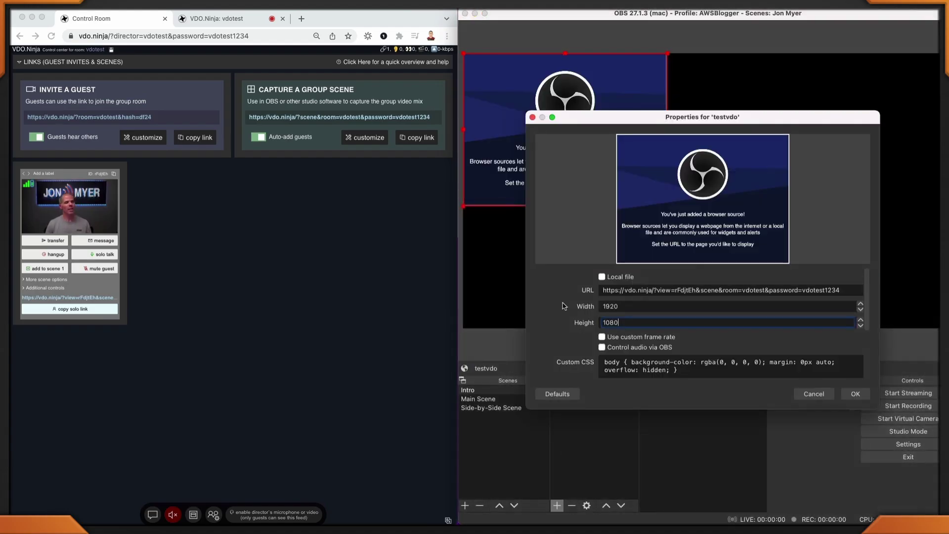